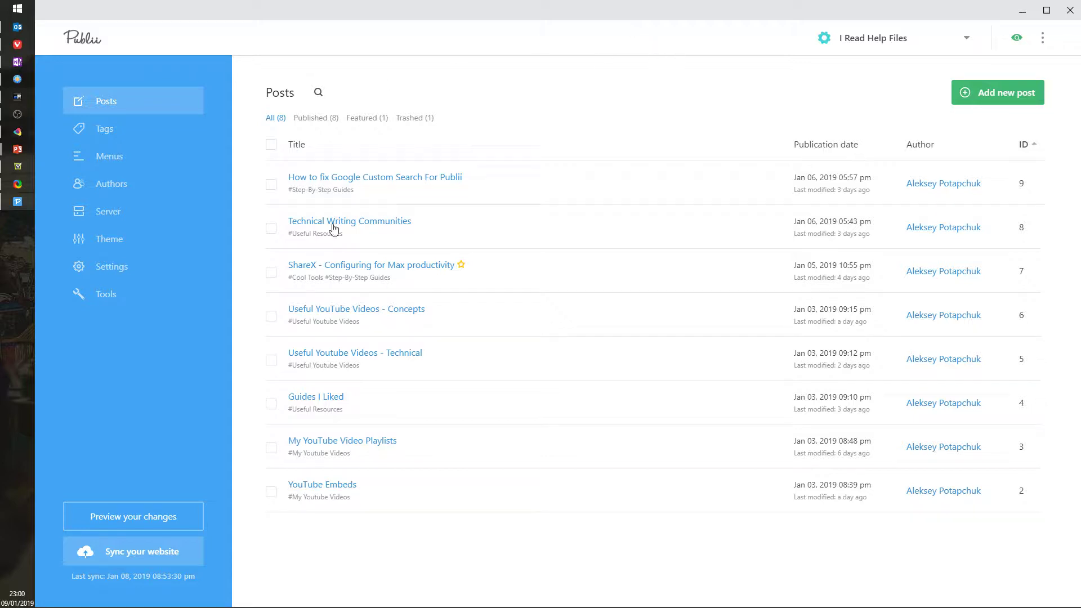
Step: Start a new post titled 'asdfasf' and spell-check that title with tinySpell
{"action": "left_click", "coordinate": [982, 97]}
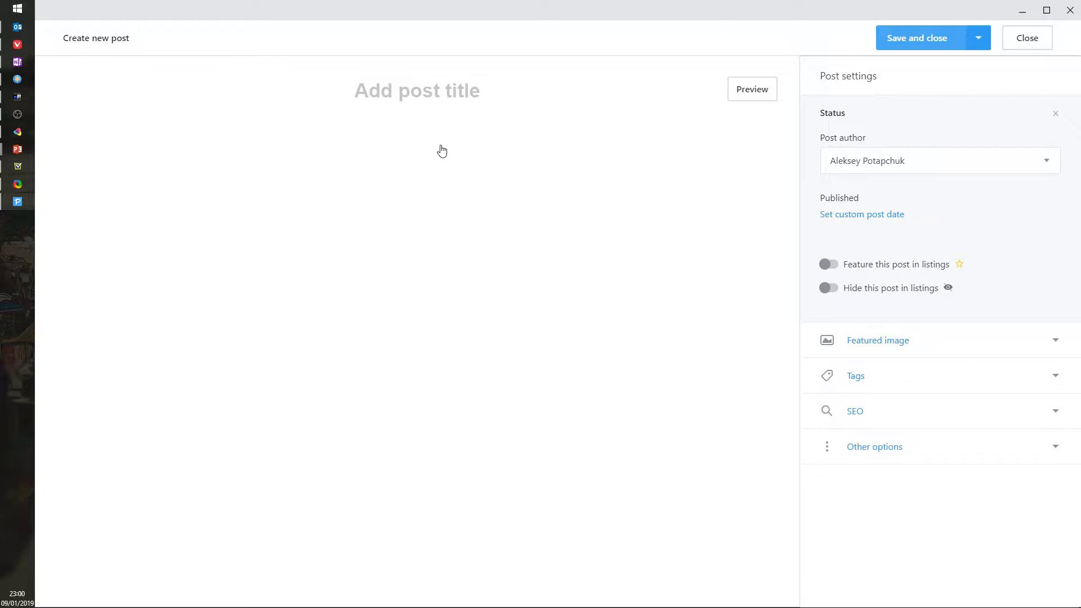
{"action": "left_click", "coordinate": [415, 90]}
{"action": "type", "text": "asdfasf"}
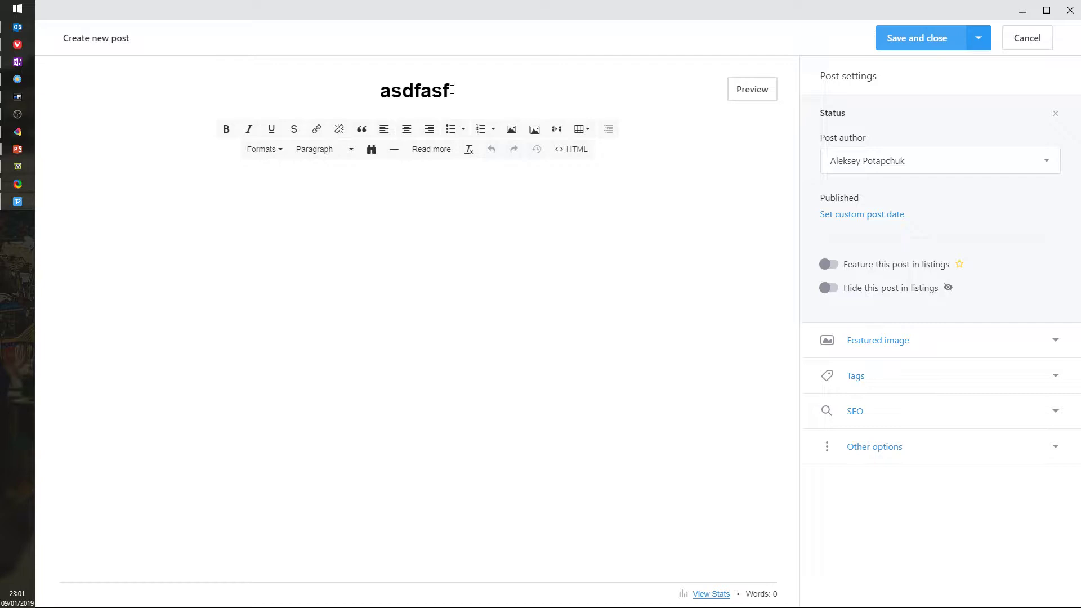
{"action": "left_click_drag", "start_coordinate": [452, 90], "coordinate": [346, 100]}
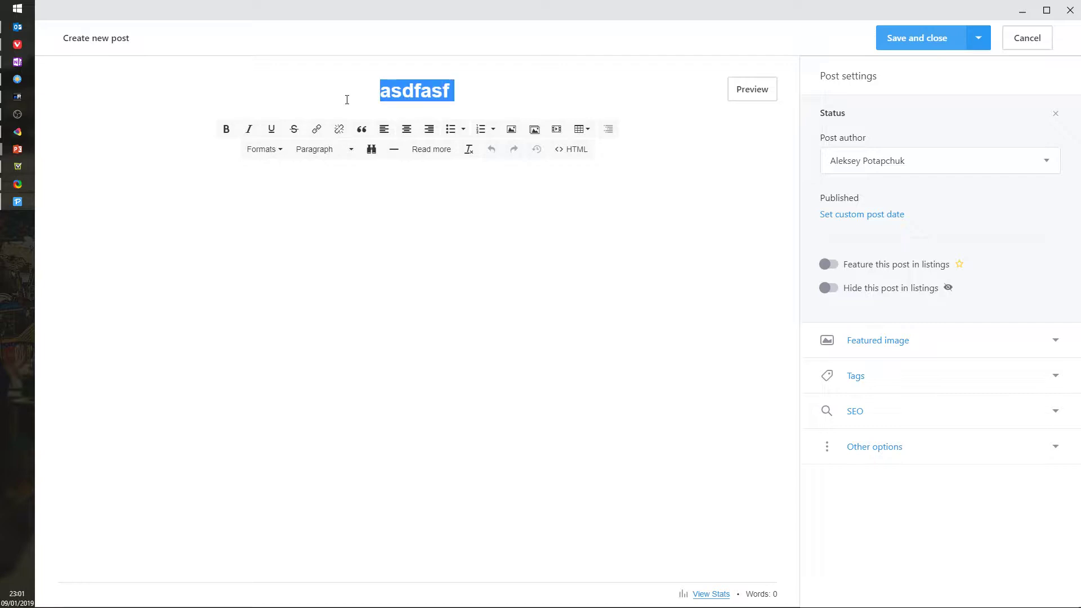
{"action": "key", "text": "shift+F10"}
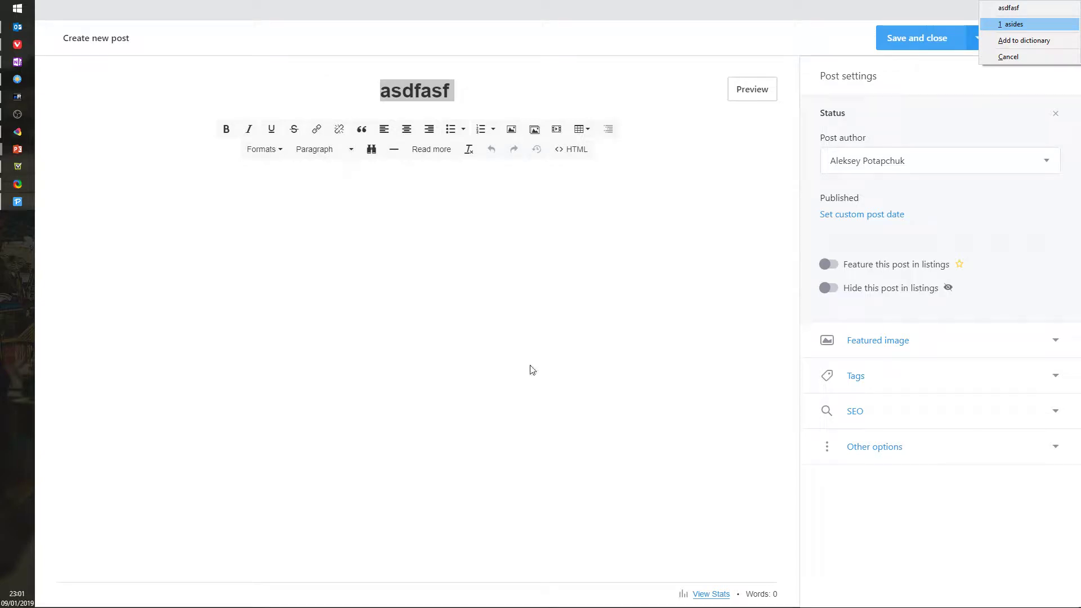
{"action": "left_click", "coordinate": [428, 90]}
Step: Replace the title with 'test po[st', spell-check it, then remove the '[' to leave 'test post'
{"action": "double_click", "coordinate": [431, 92]}
{"action": "type", "text": "test po[st"}
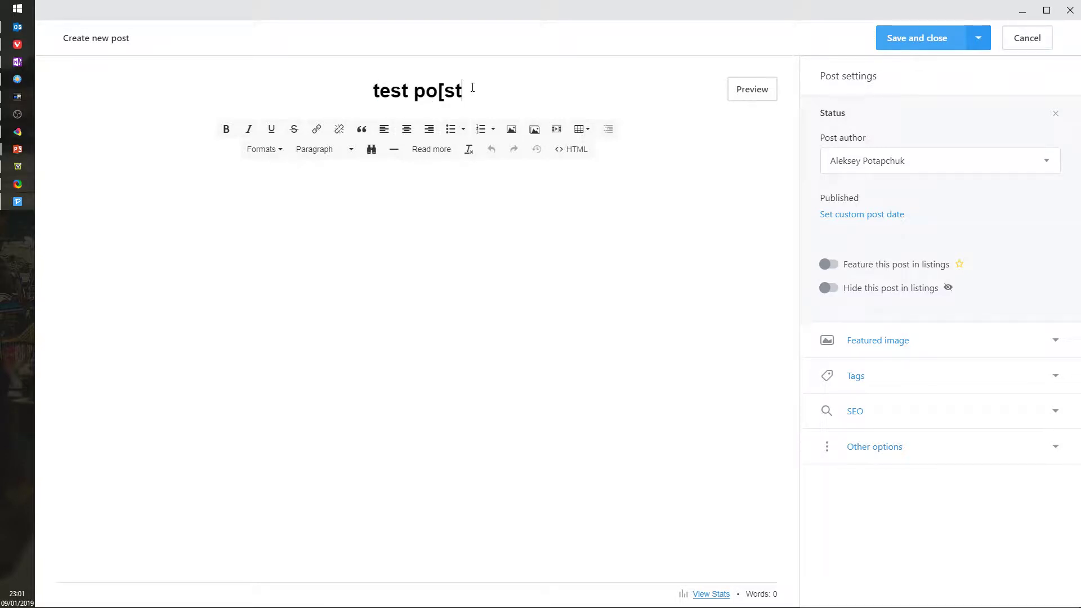
{"action": "key", "text": "F7"}
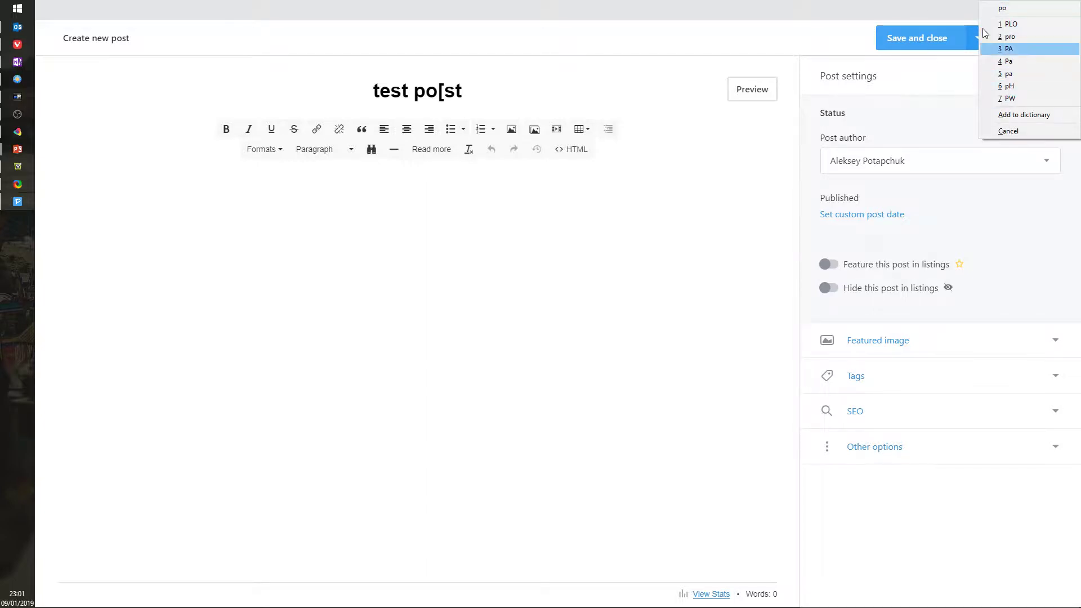
{"action": "key", "text": "Escape"}
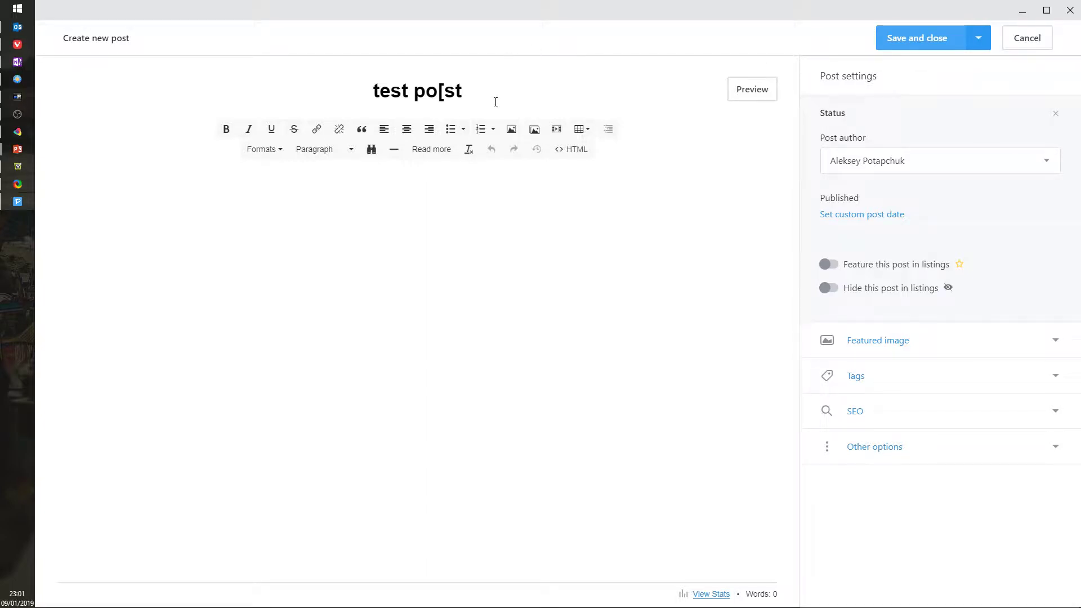
{"action": "key", "text": "BackSpace"}
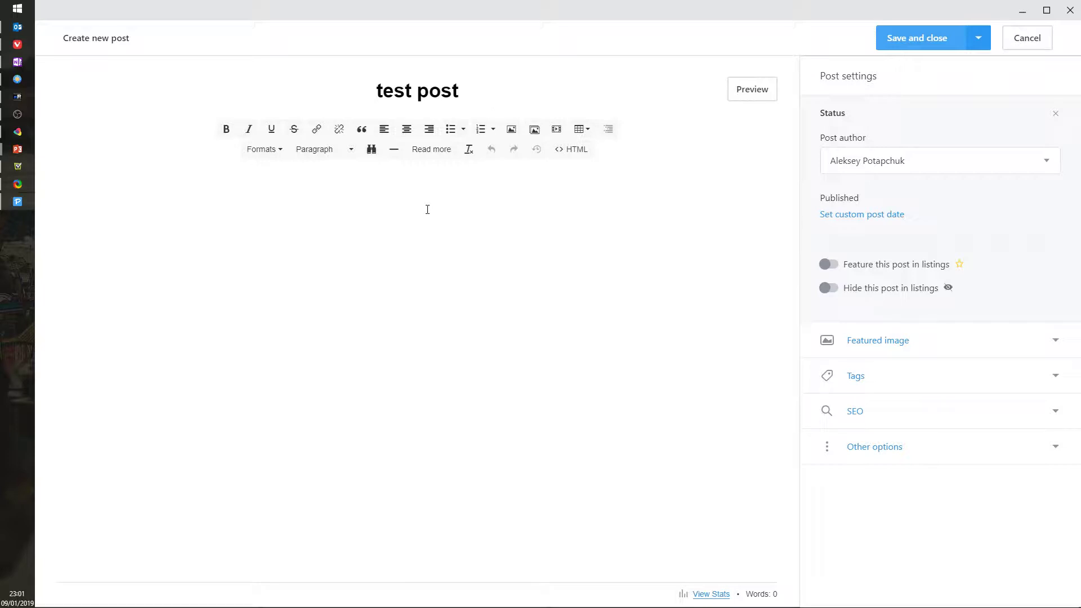
Step: Type the typing-test sentence 'And now lets start typing really fast...' in the body and correct its 'i' to 'I'
{"action": "left_click", "coordinate": [427, 209]}
{"action": "type", "text": "And now lets start typing reall"}
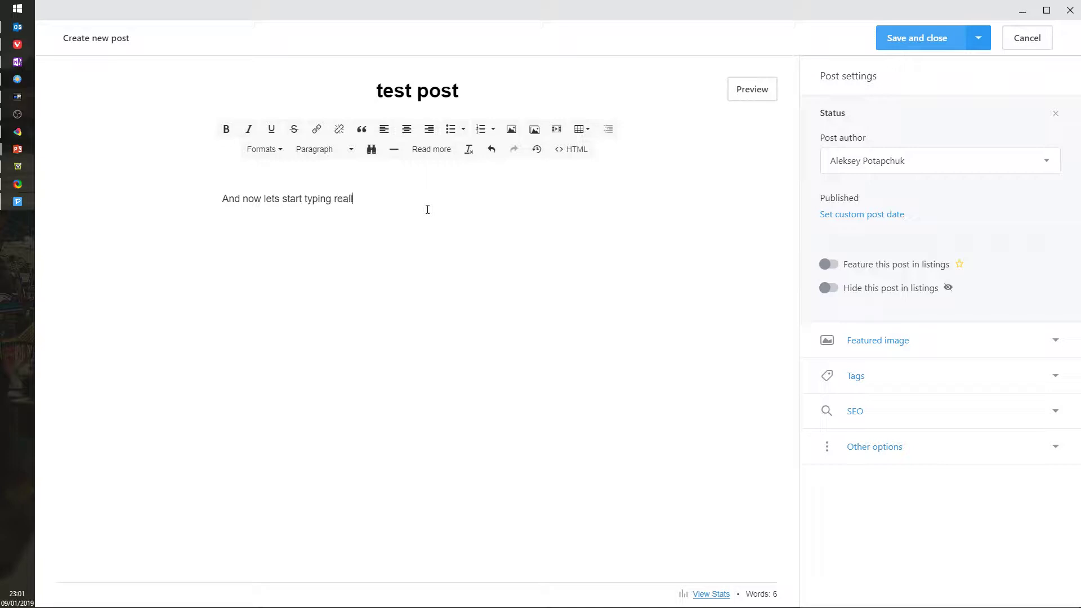
{"action": "type", "text": "y fast and see how much t"}
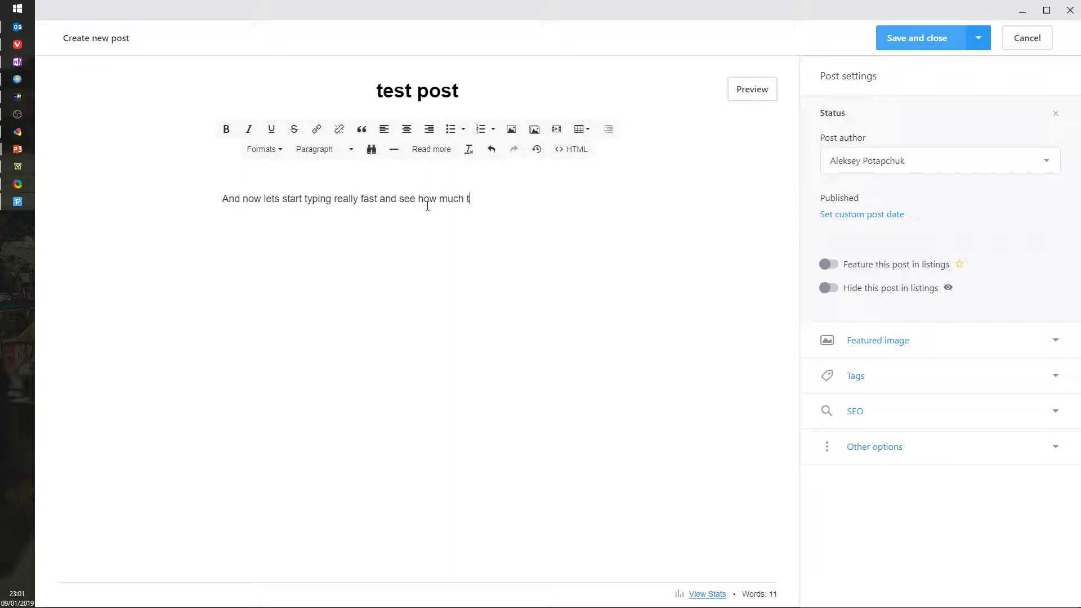
{"action": "type", "text": "ime it will take me to make a m"}
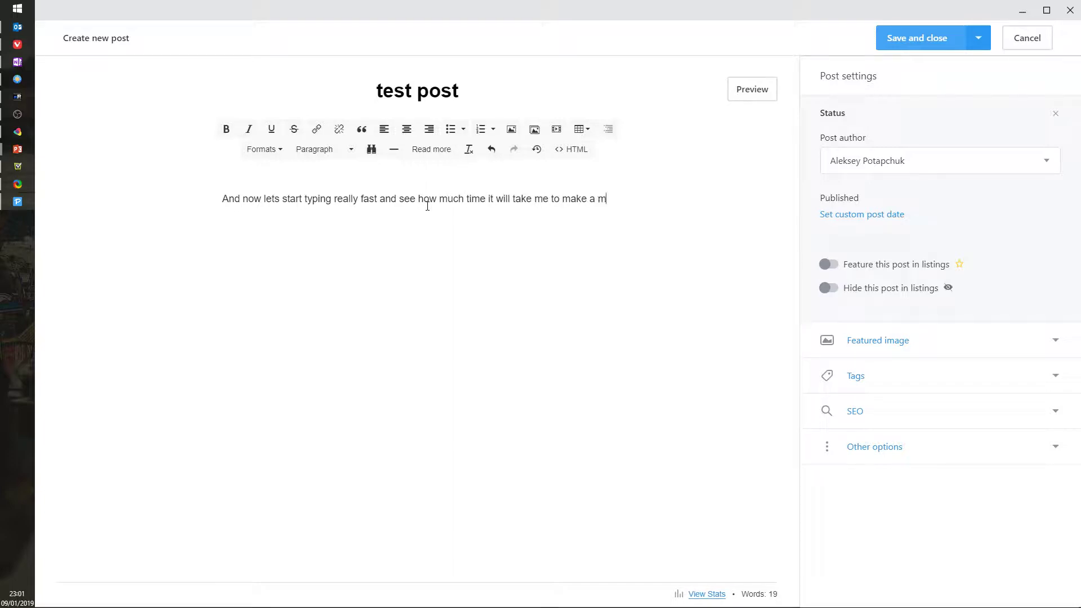
{"action": "type", "text": "istake , still going i w"}
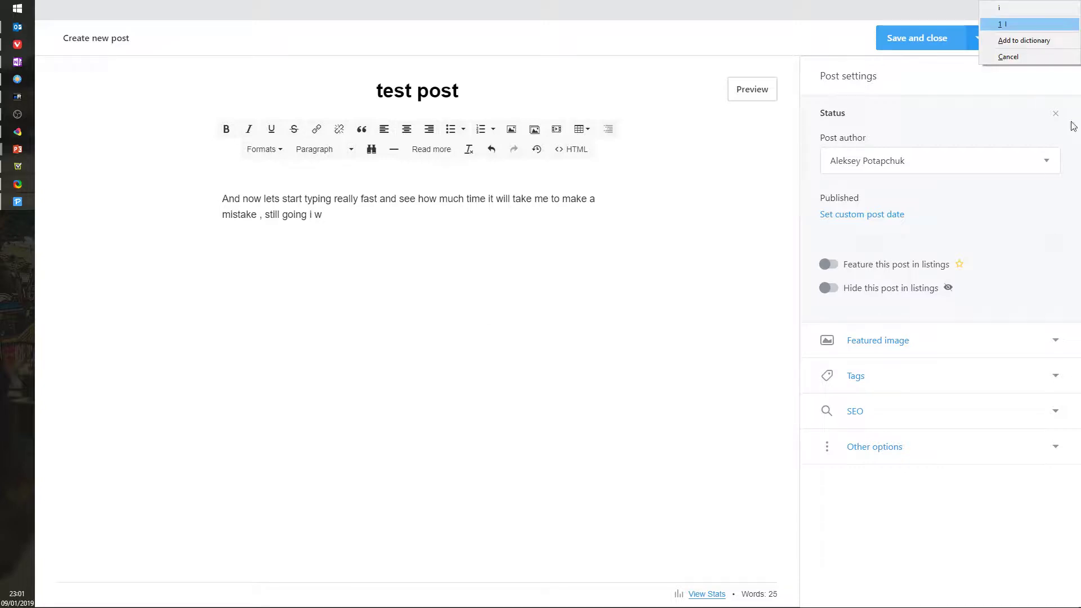
{"action": "left_click", "coordinate": [1033, 19]}
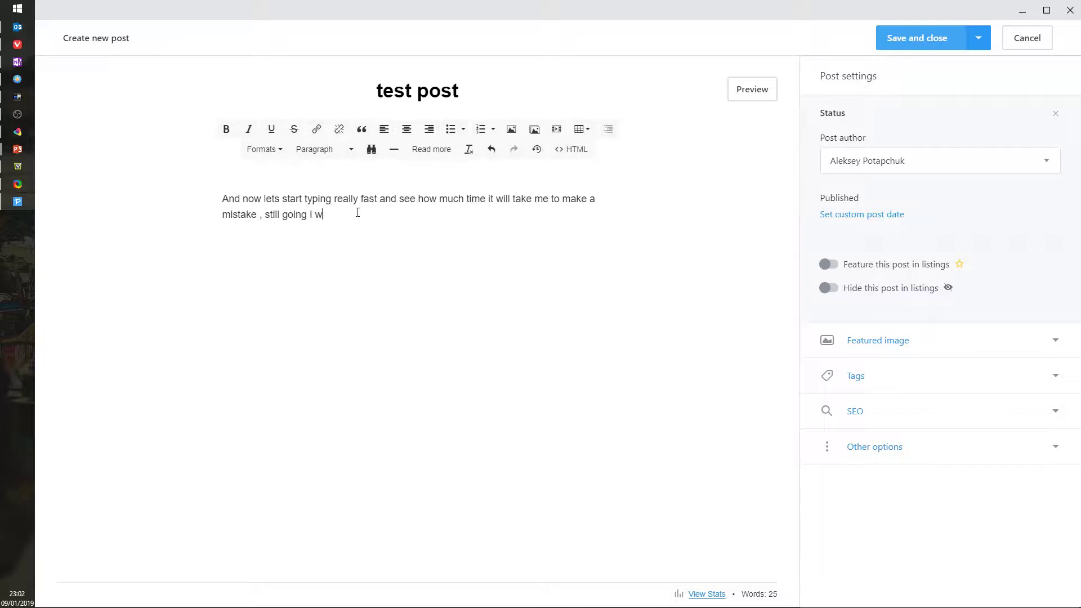
Step: Discard the unsaved test draft and open the 'ShareX - Configuring for Max productivity' post
{"action": "left_click", "coordinate": [1025, 37]}
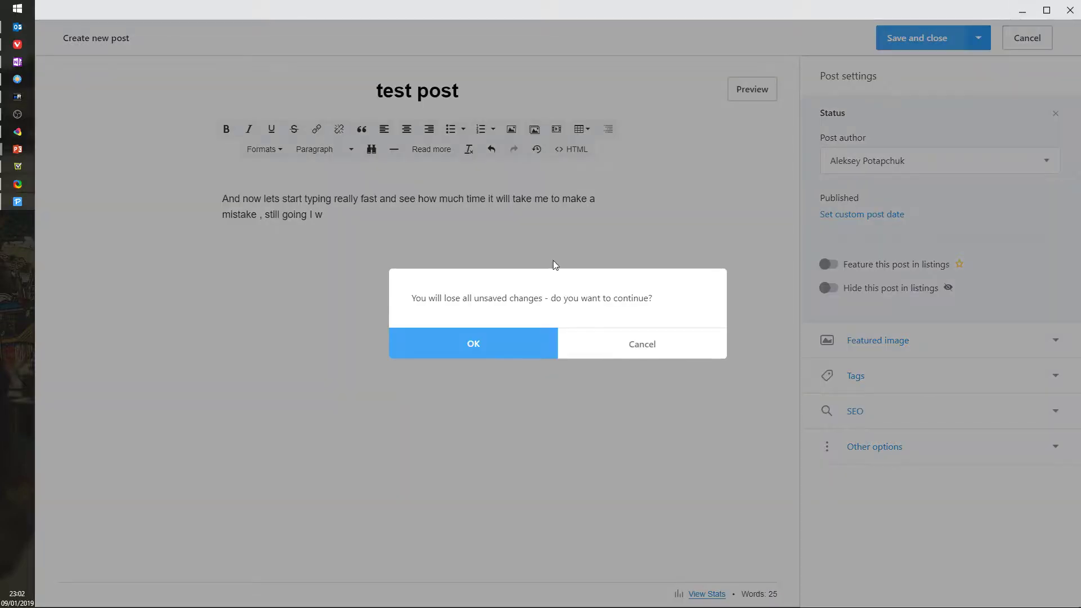
{"action": "left_click", "coordinate": [493, 355]}
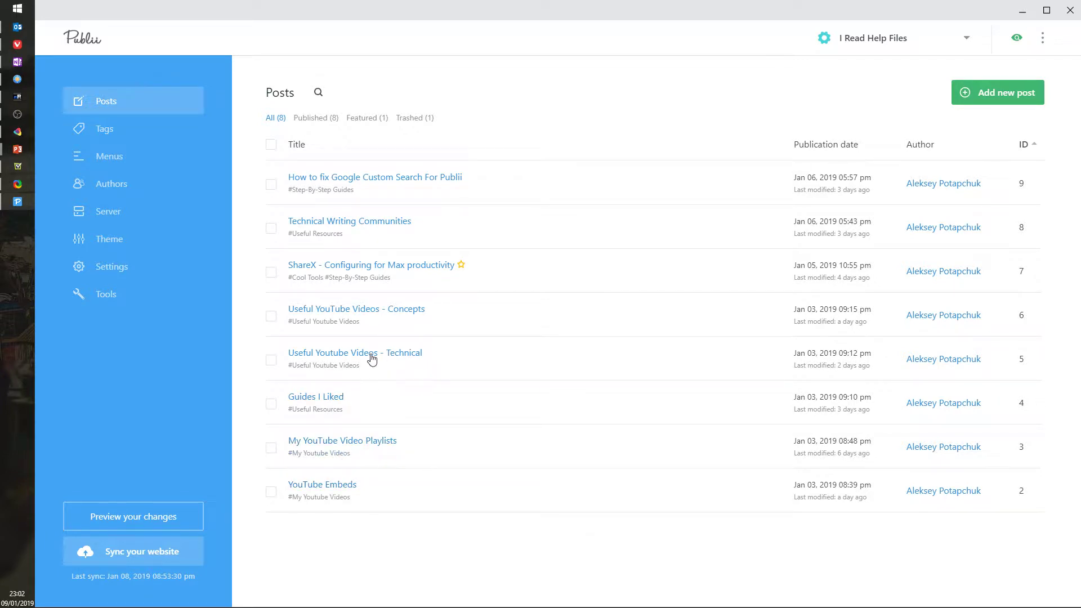
{"action": "left_click", "coordinate": [403, 267]}
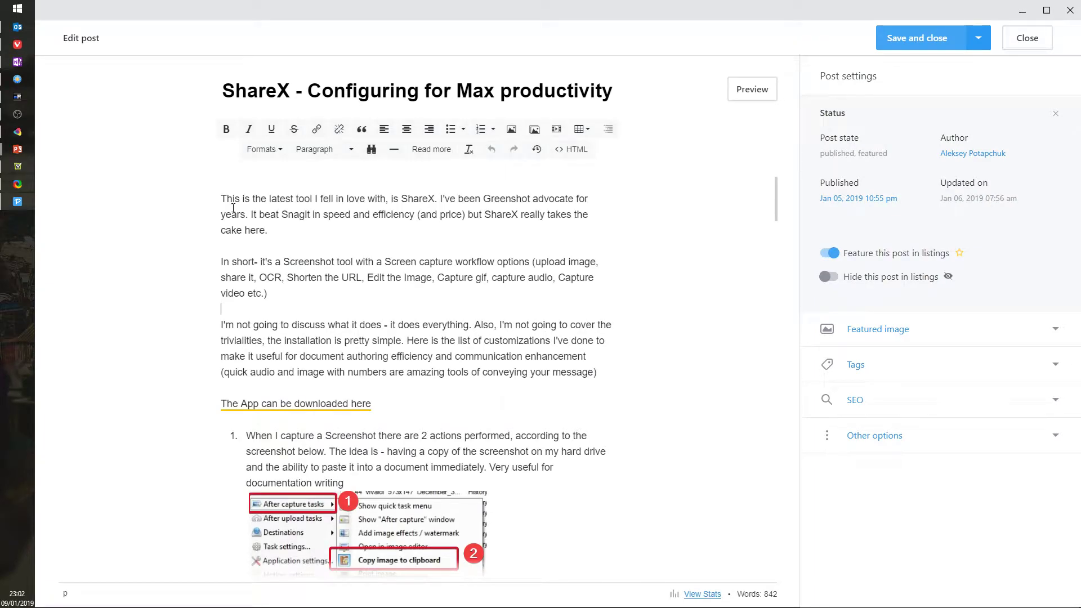
Step: Spell-check the post's first four paragraphs, adding ShareX and Snagit to the dictionary and ignoring Greenshot
{"action": "left_click_drag", "start_coordinate": [221, 198], "coordinate": [600, 480]}
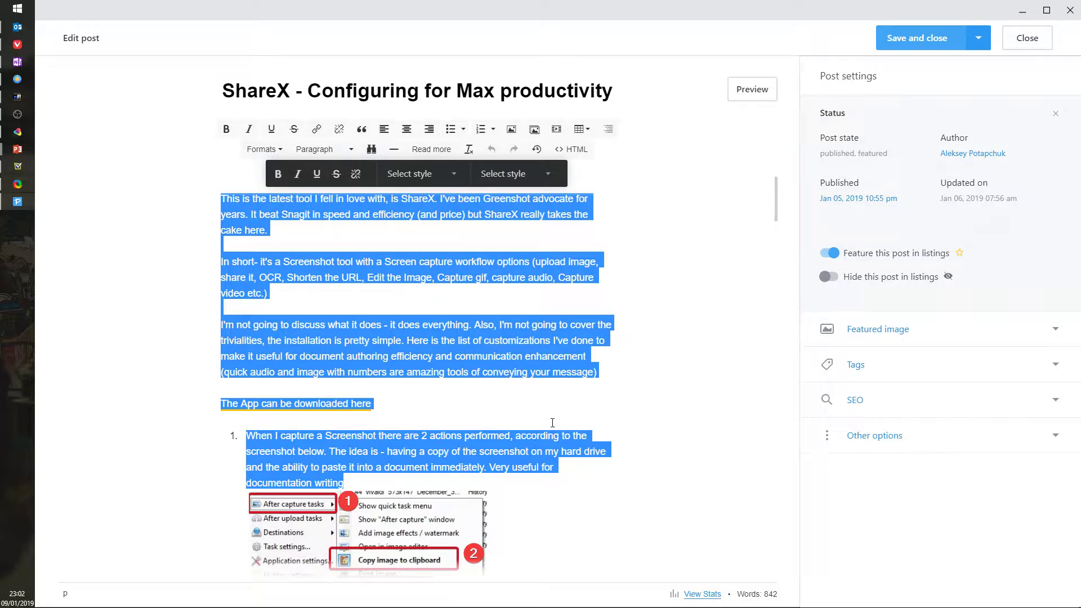
{"action": "key", "text": "ctrl+c"}
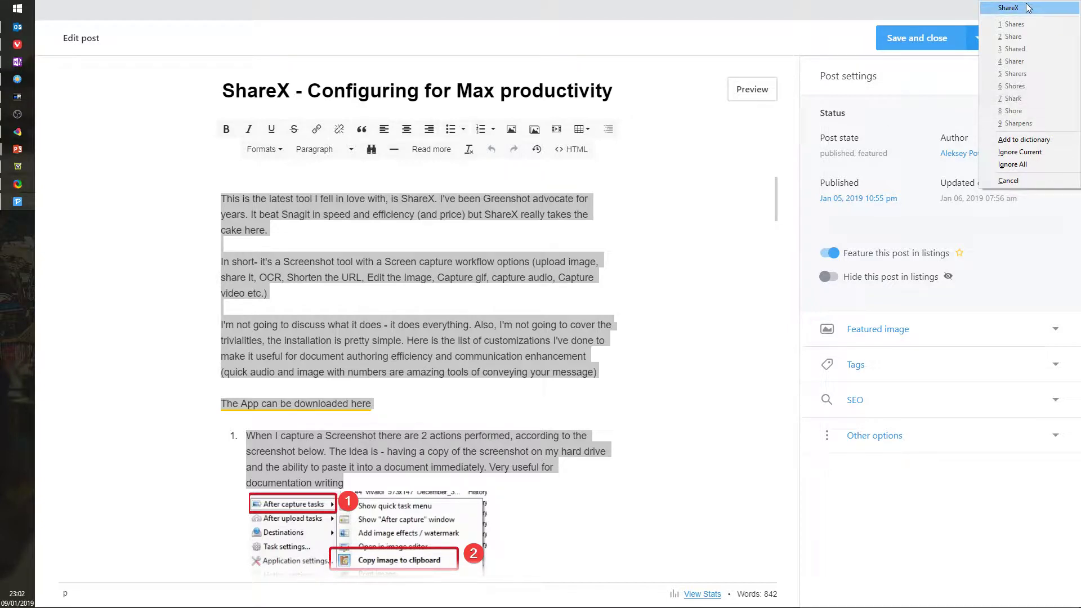
{"action": "left_click", "coordinate": [1023, 141]}
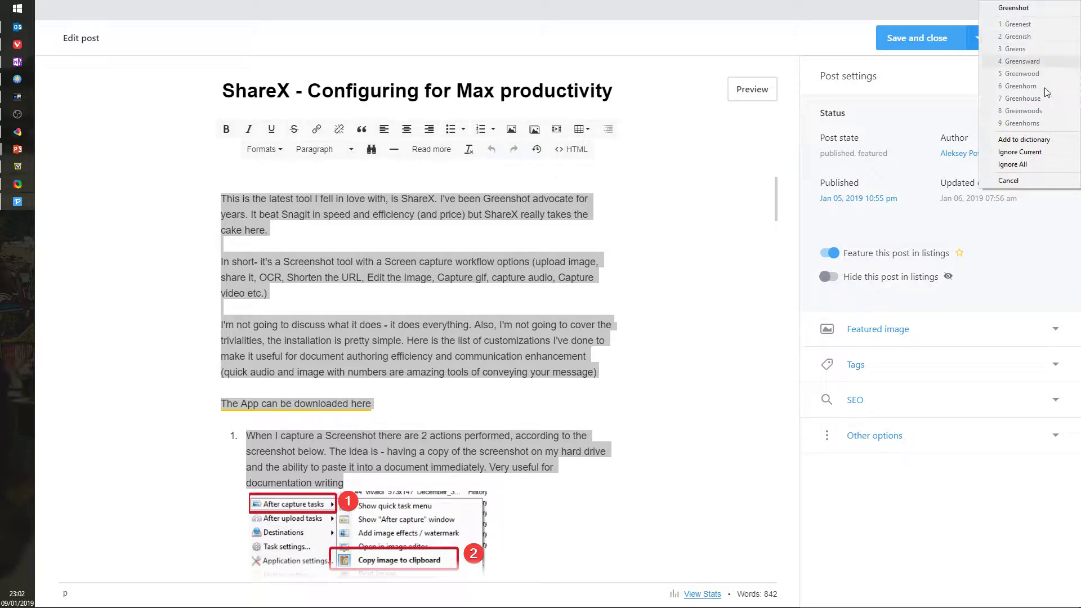
{"action": "left_click", "coordinate": [1028, 151]}
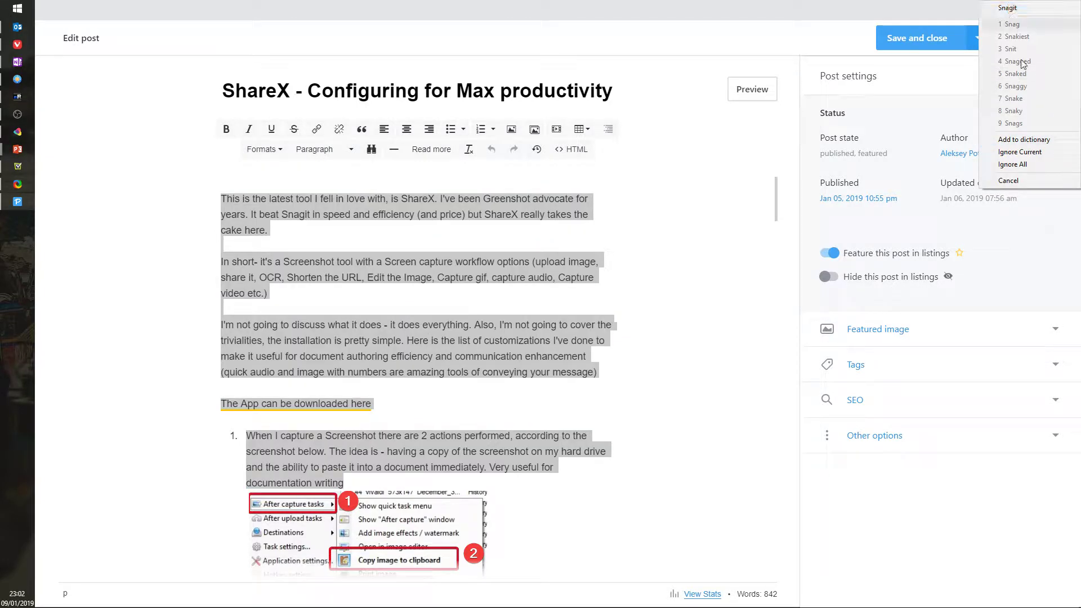
{"action": "left_click", "coordinate": [1033, 140]}
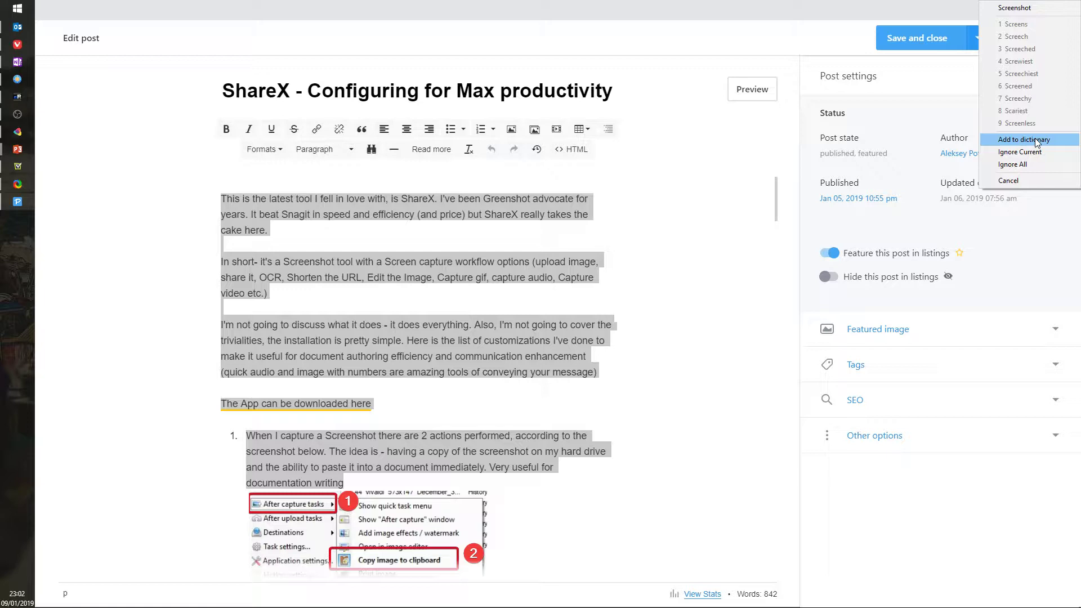
{"action": "left_click", "coordinate": [1037, 141]}
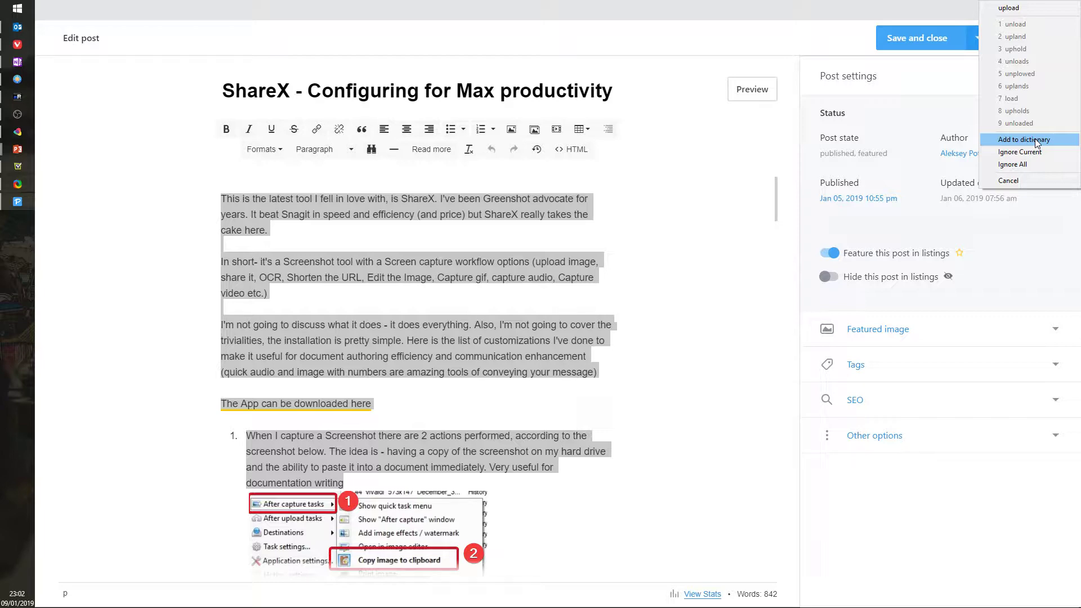
Step: Add upload, OCR, gif and App to the dictionary and dismiss the suggestions for 'downloaded'
{"action": "left_click", "coordinate": [1035, 140]}
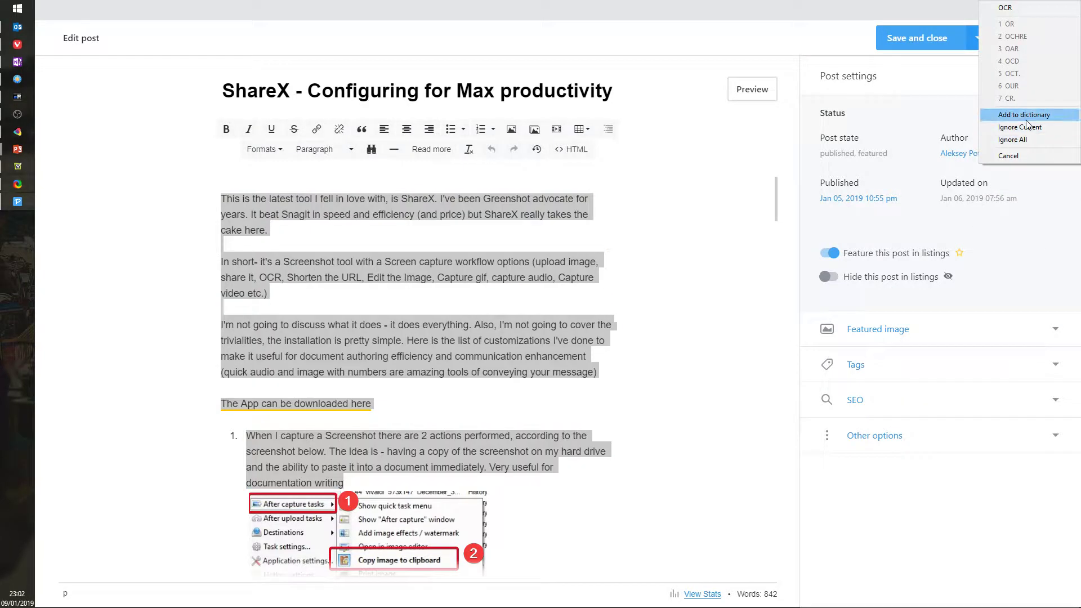
{"action": "left_click", "coordinate": [1024, 120]}
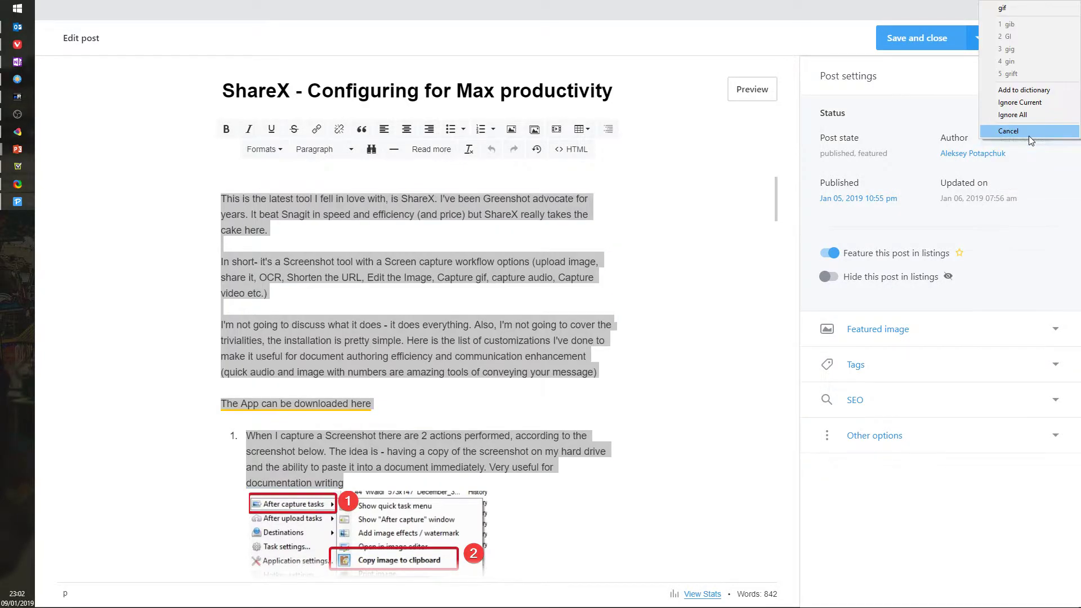
{"action": "left_click", "coordinate": [1032, 89]}
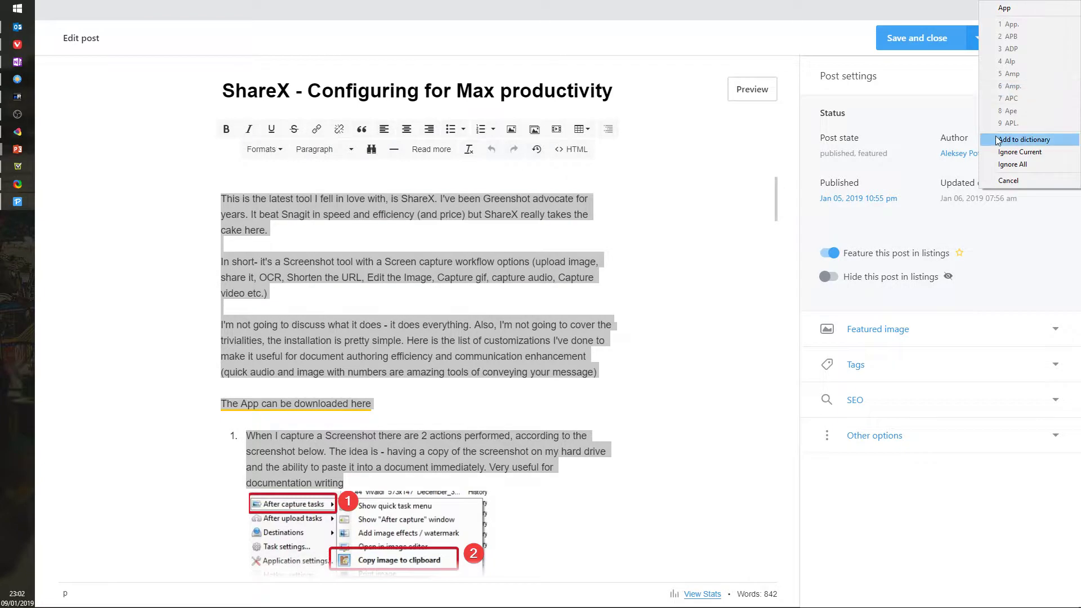
{"action": "left_click", "coordinate": [1034, 140]}
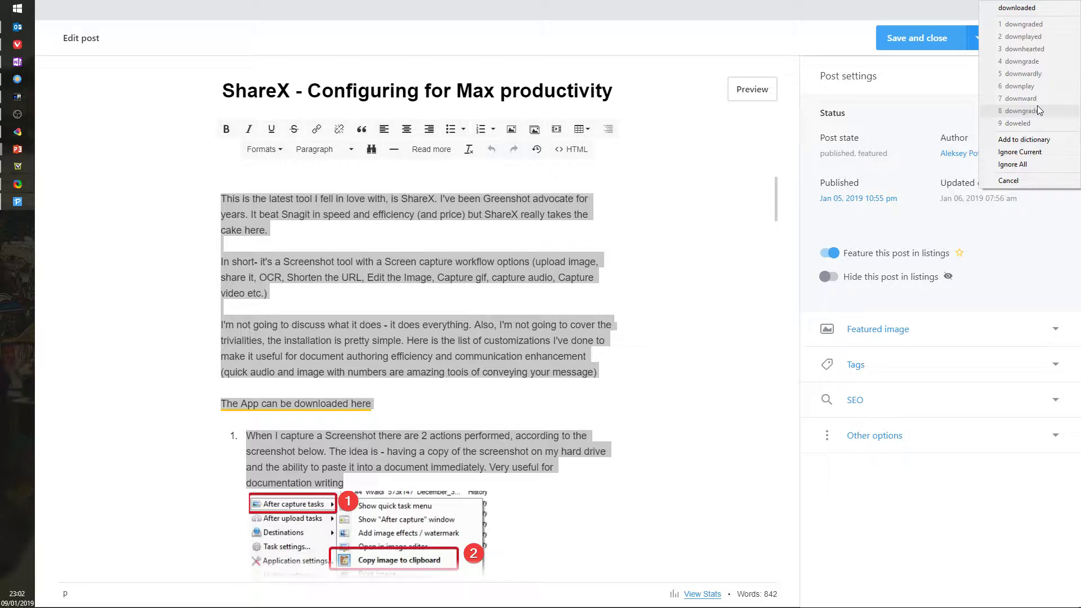
{"action": "left_click", "coordinate": [711, 222]}
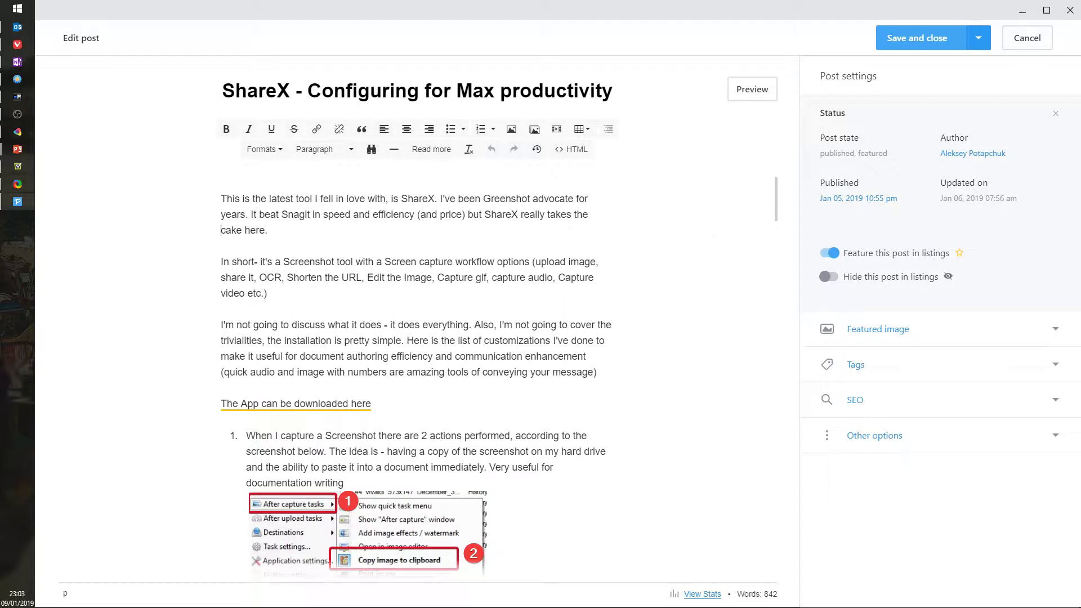
{"action": "left_click_drag", "start_coordinate": [586, 76], "coordinate": [471, 136]}
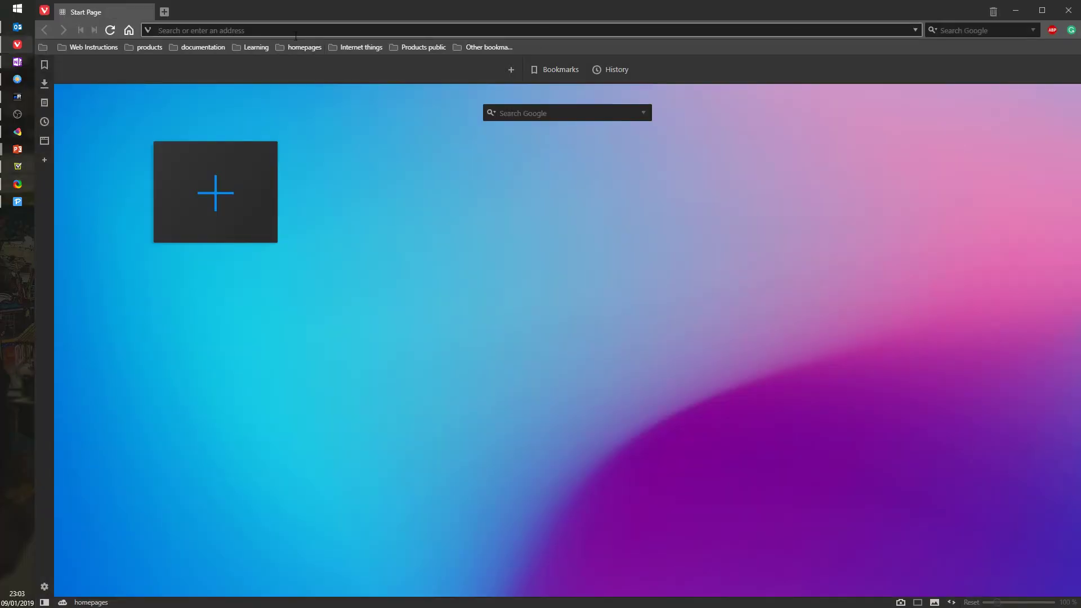
{"action": "type", "text": "tuine"}
{"action": "type", "text": "spell"}
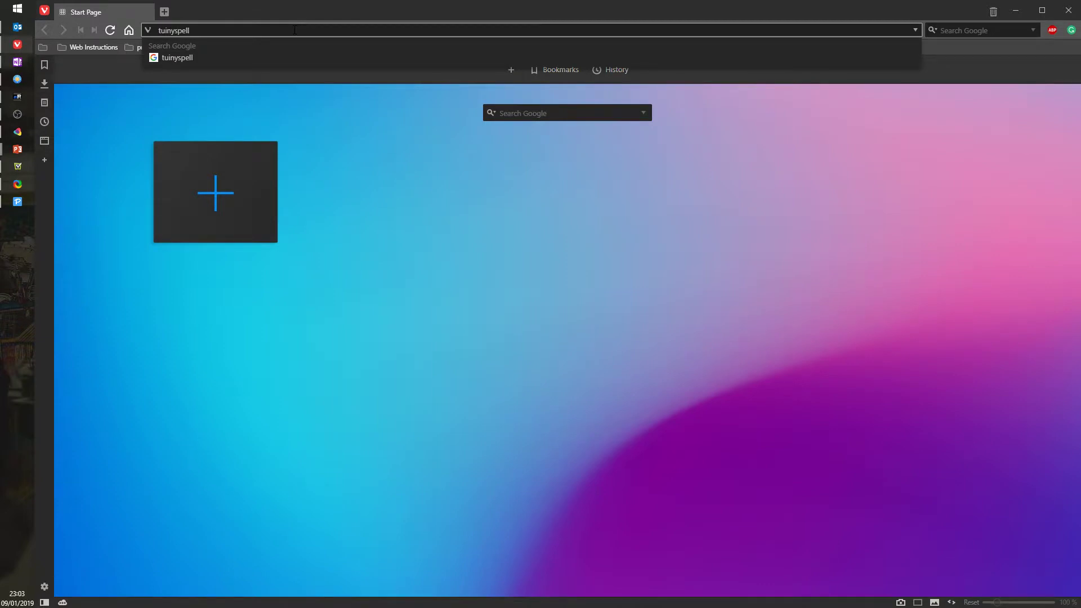
{"action": "key", "text": "Return"}
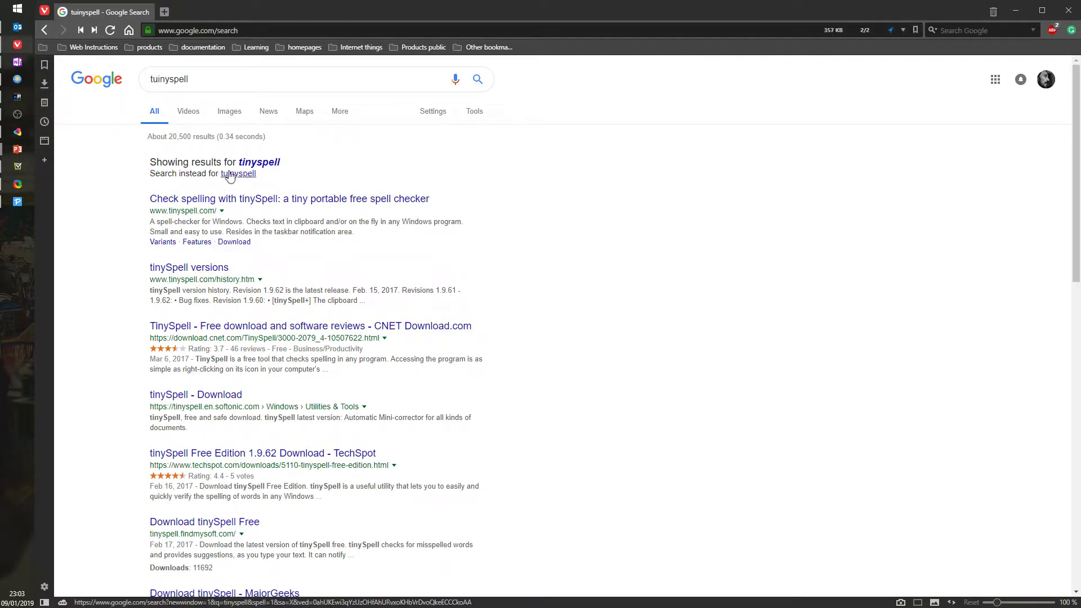
{"action": "left_click", "coordinate": [227, 199]}
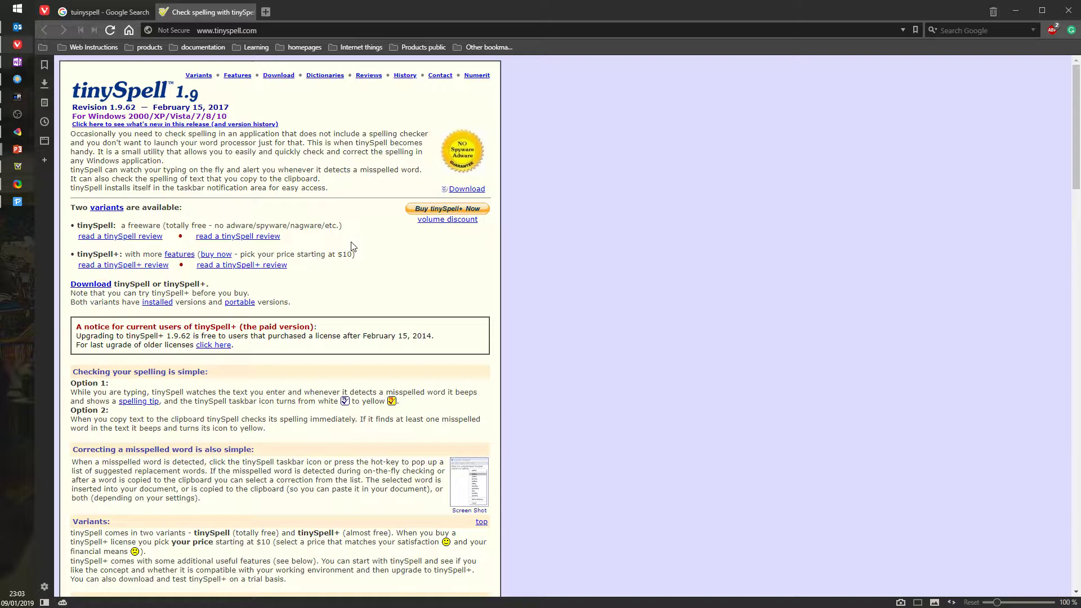
{"action": "left_click", "coordinate": [171, 254]}
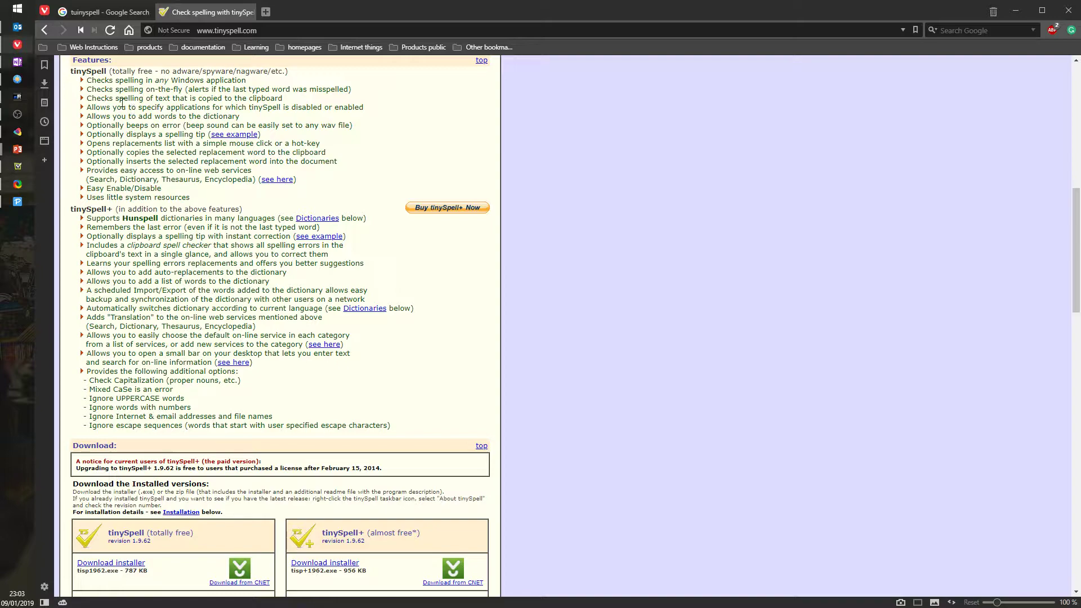
{"action": "scroll", "coordinate": [222, 153], "scroll_direction": "up", "scroll_amount": 15}
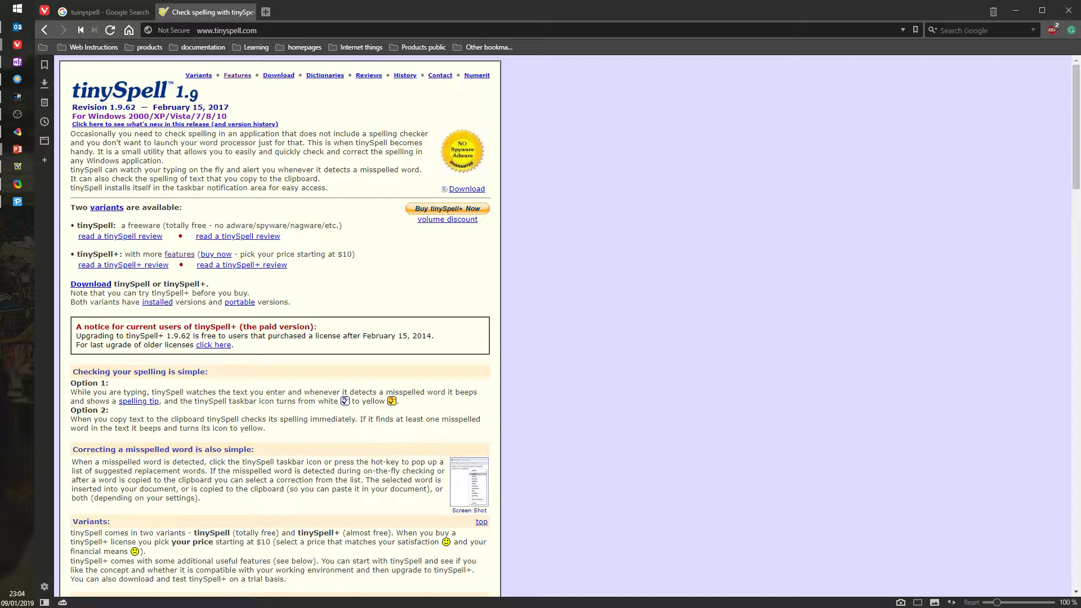
Step: Show tinySpell's enabled applications (Publii.exe, Resolve.exe) and begin adding another one
{"action": "left_click", "coordinate": [12, 433]}
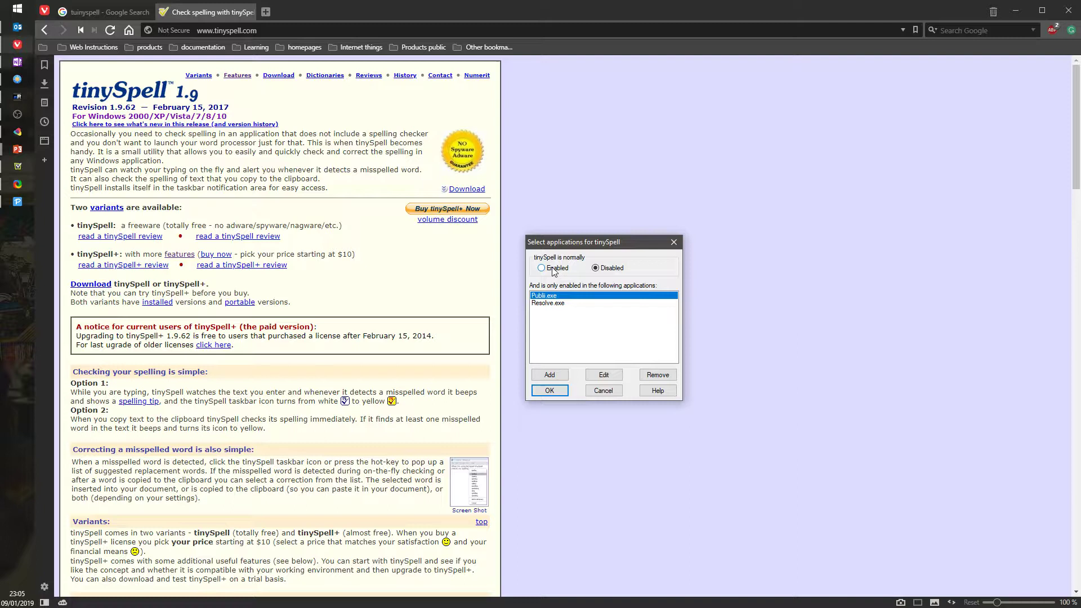
{"action": "left_click", "coordinate": [564, 376]}
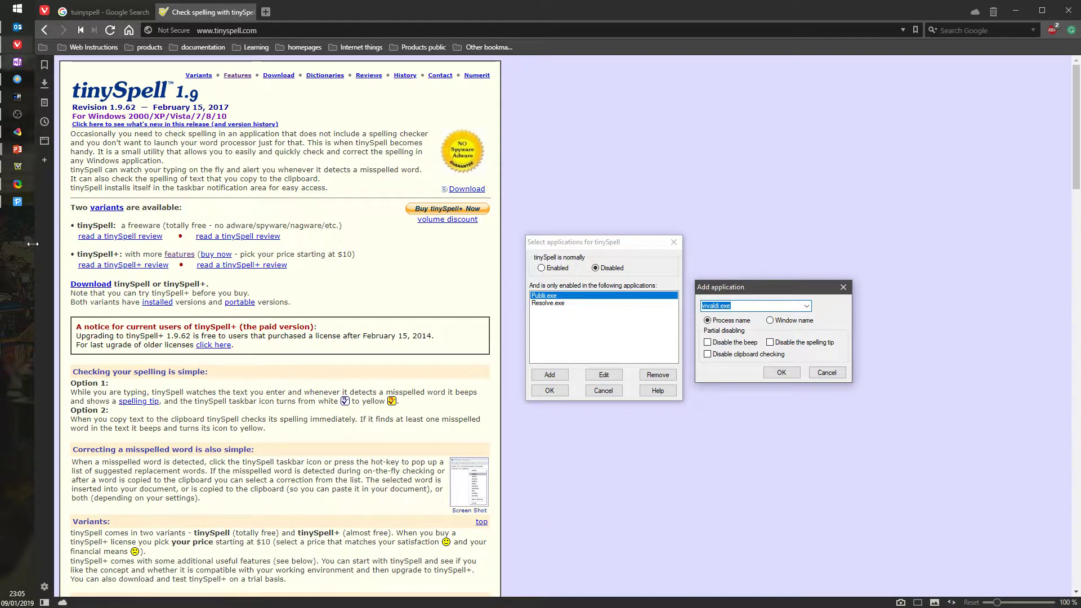
Step: Browse the running process names, then cancel without adding vivaldi.exe
{"action": "left_click", "coordinate": [560, 307]}
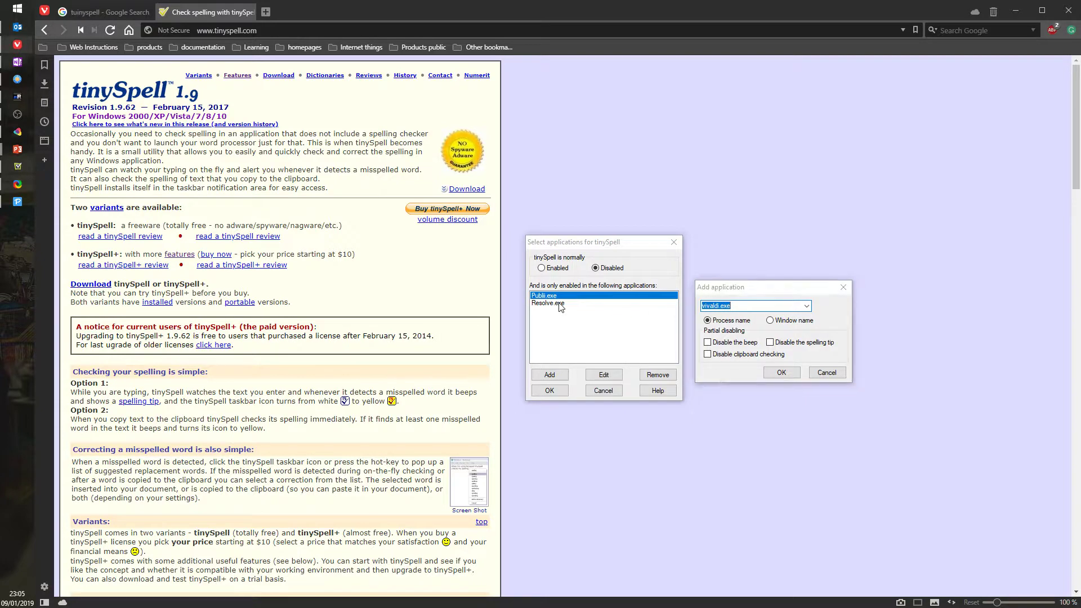
{"action": "left_click", "coordinate": [806, 306]}
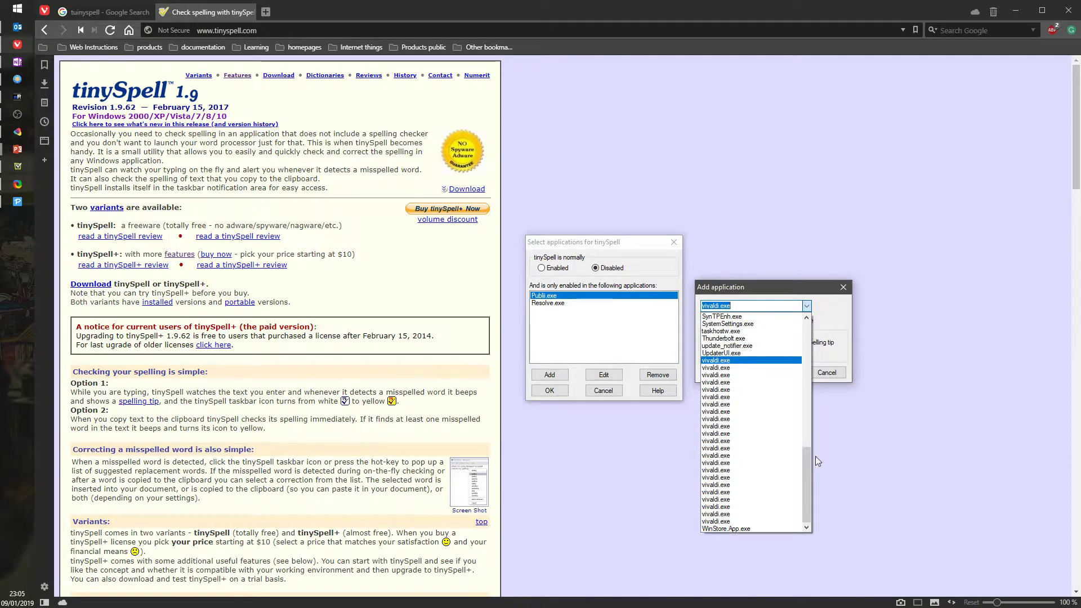
{"action": "left_click_drag", "start_coordinate": [802, 467], "coordinate": [806, 546]}
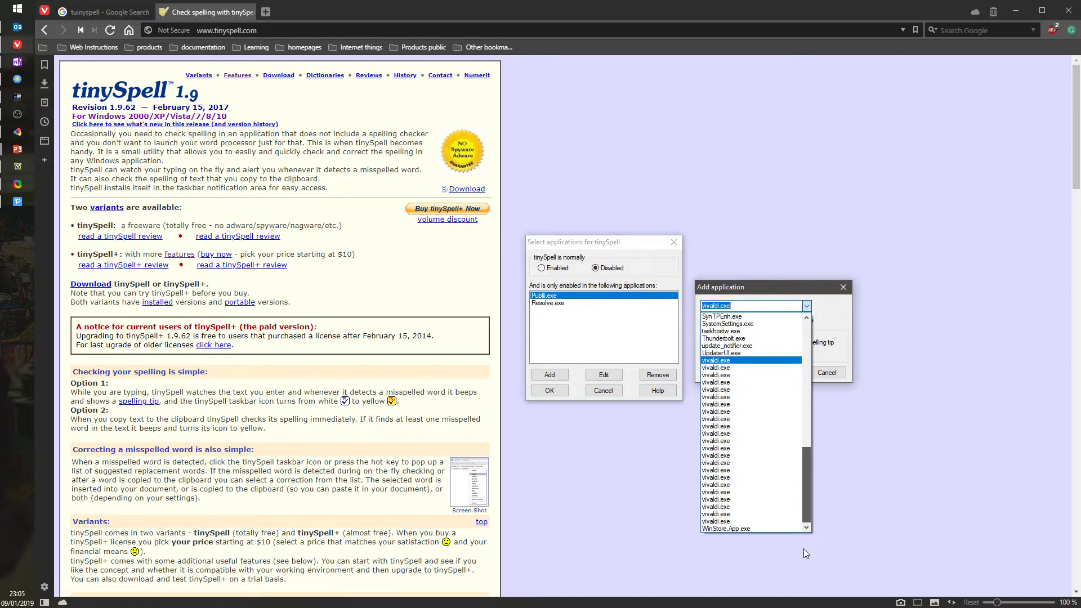
{"action": "left_click", "coordinate": [841, 307]}
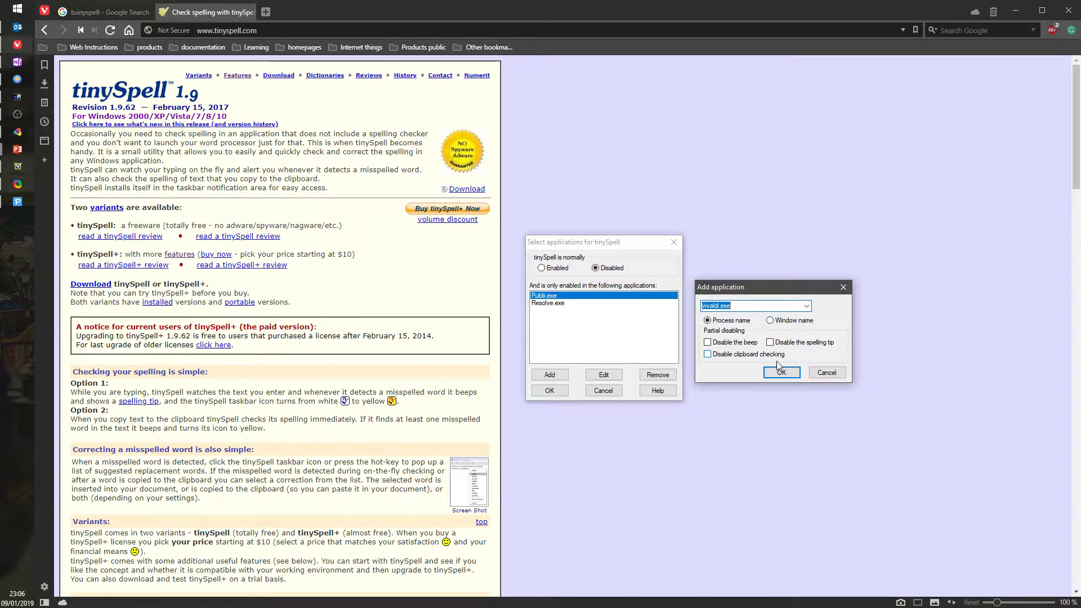
{"action": "left_click", "coordinate": [827, 373]}
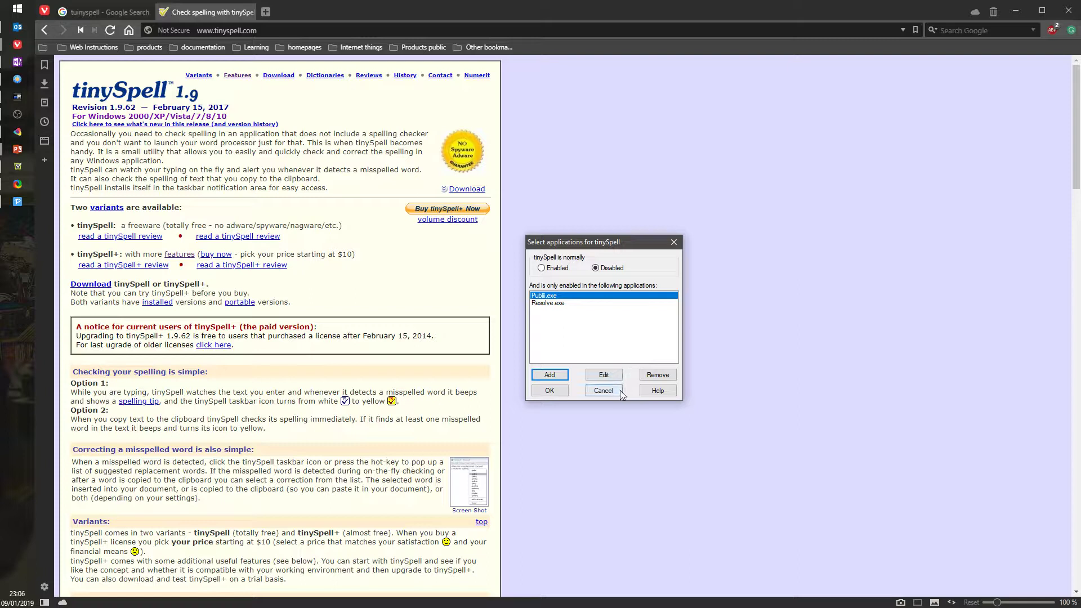
Step: Close the applications list, then review tinySpell's settings and close them unchanged
{"action": "left_click", "coordinate": [603, 390]}
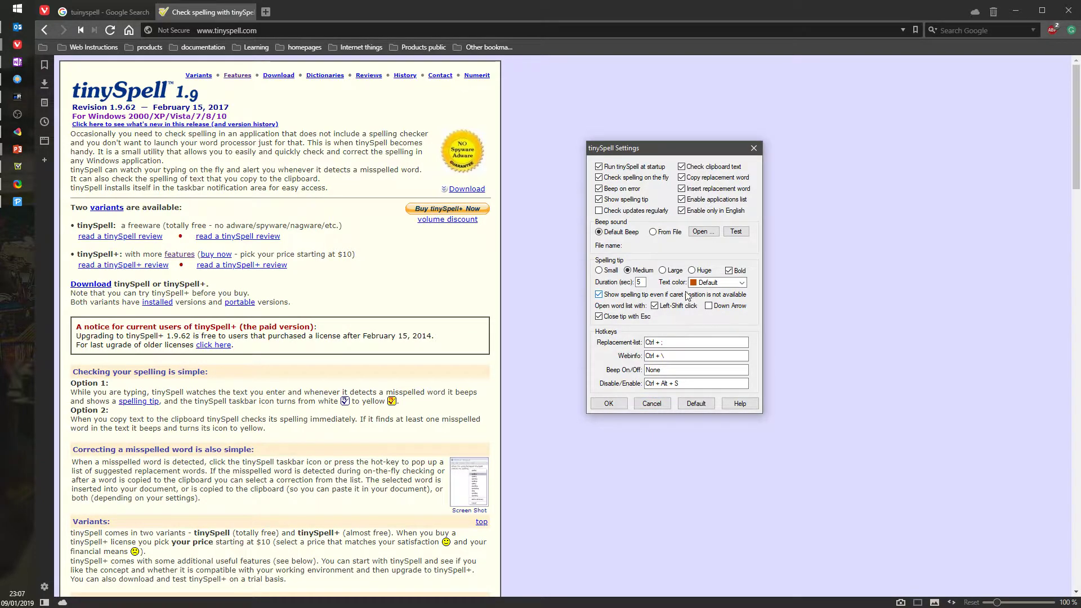
{"action": "left_click", "coordinate": [659, 402]}
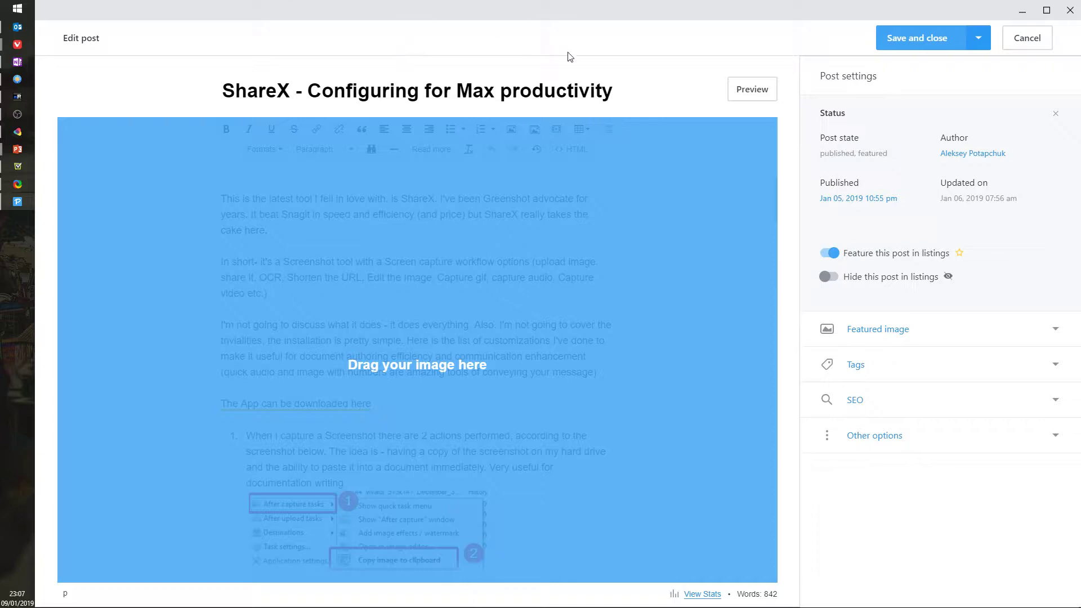
Step: Cancel the ShareX post editor and confirm discarding its unsaved changes
{"action": "left_click", "coordinate": [1027, 38]}
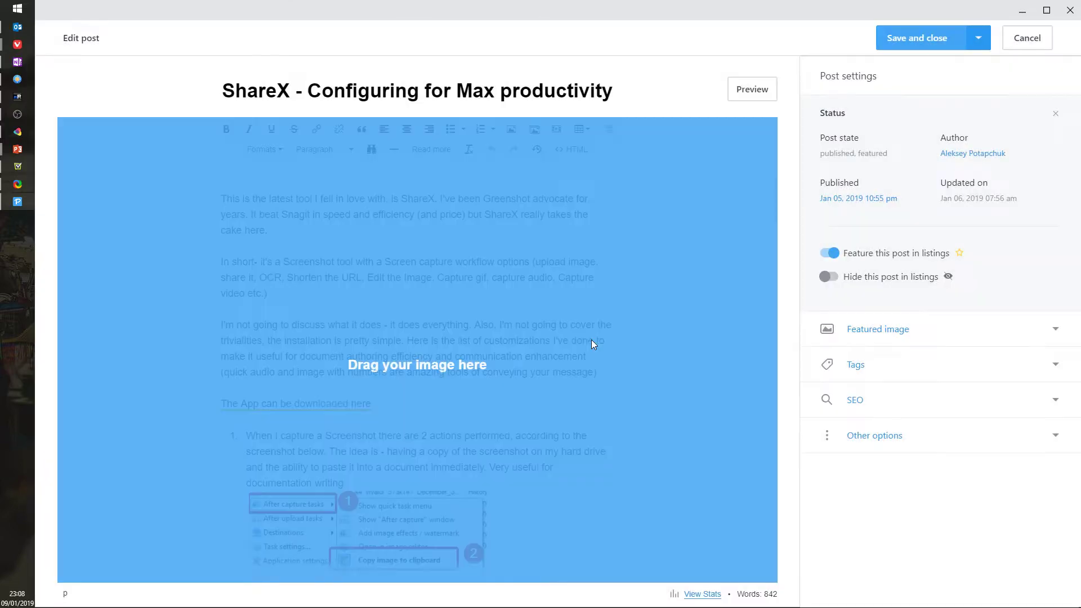
{"action": "left_click", "coordinate": [588, 342]}
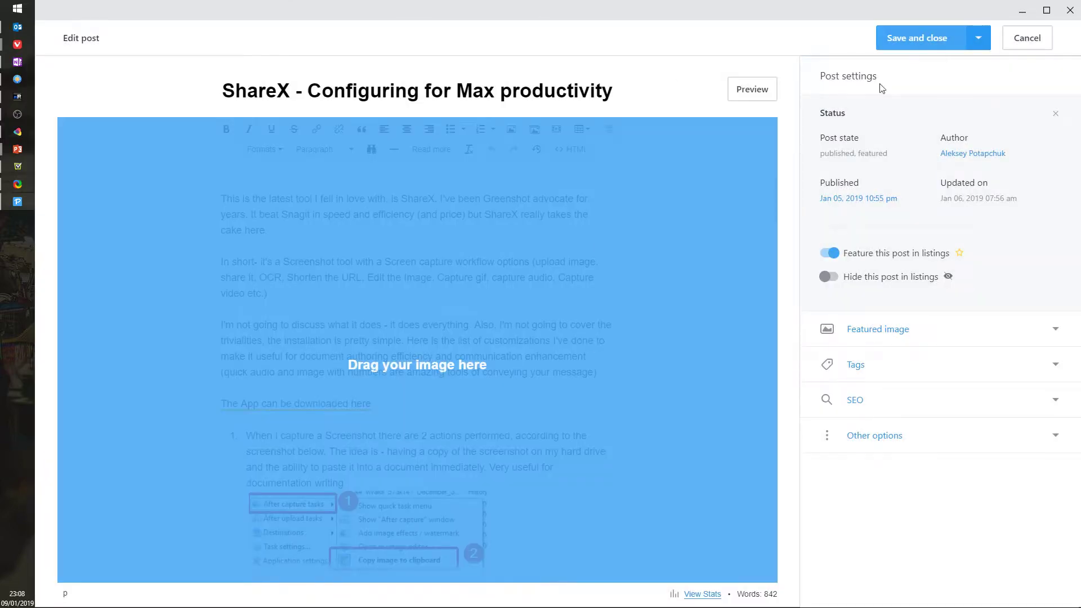
{"action": "left_click", "coordinate": [1013, 45]}
{"action": "left_click", "coordinate": [523, 342]}
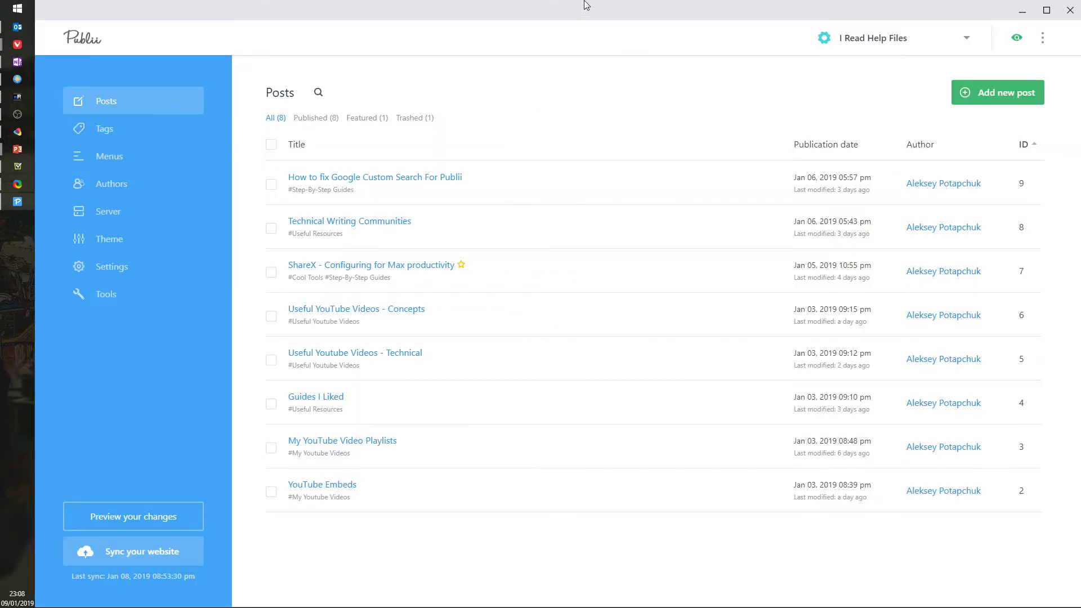